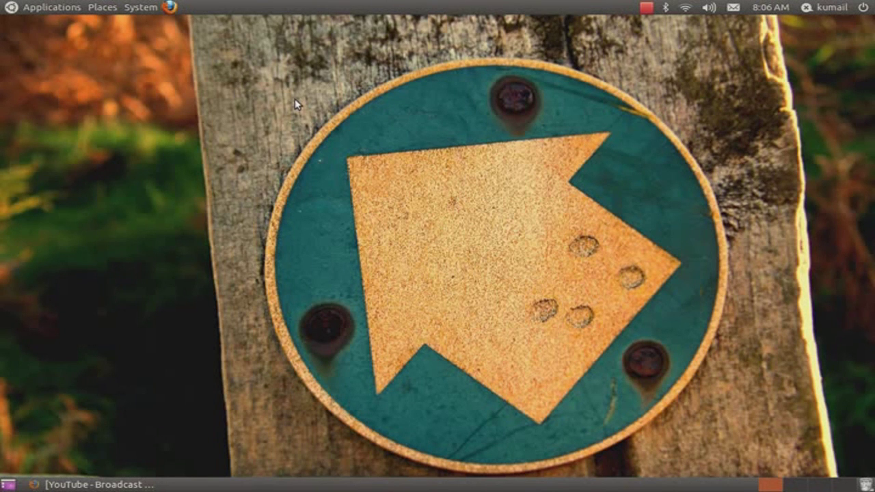
Step: Restore the Firefox YouTube window from the taskbar to view the 'help with ubuntu' message
left_click(141, 483)
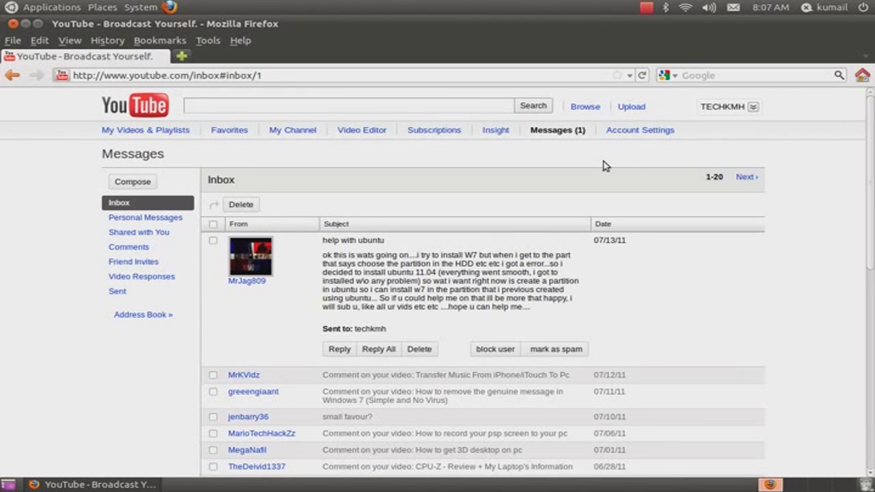
Step: Search Ubuntu Software Center for 'Gpar' and select the already installed Gnome Partition Editor
left_click(24, 24)
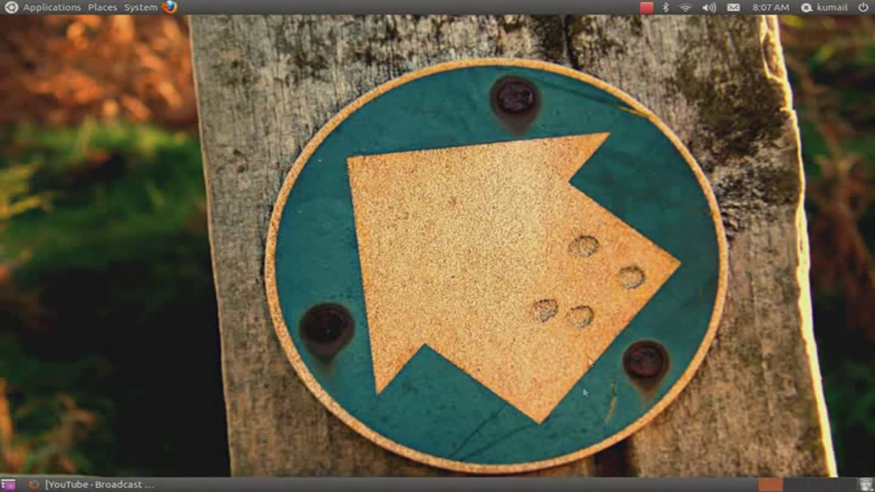
left_click(20, 8)
left_click(49, 126)
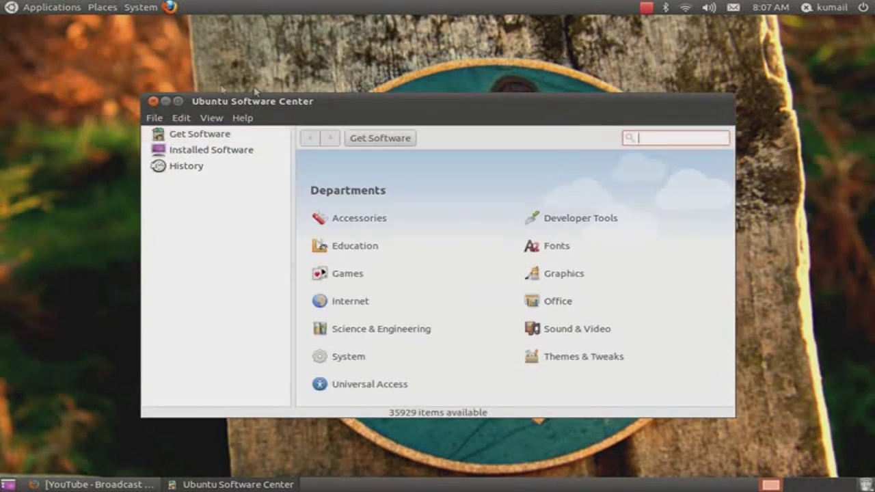
type("G")
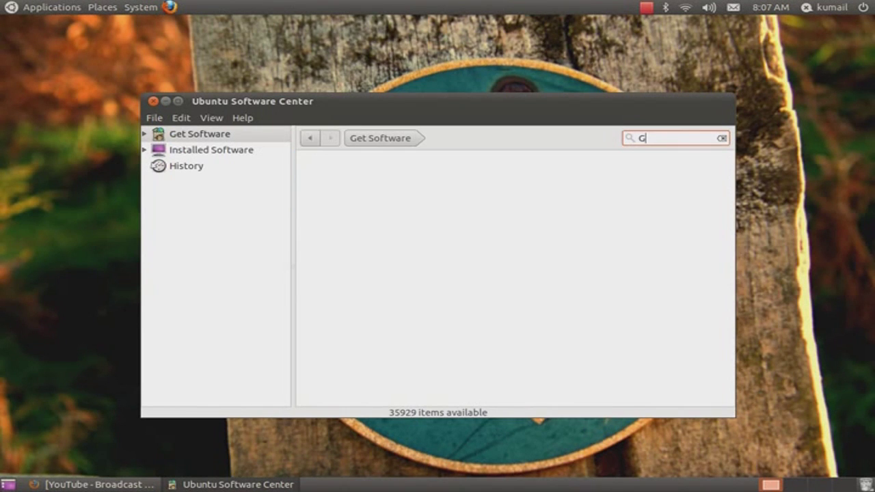
type("par")
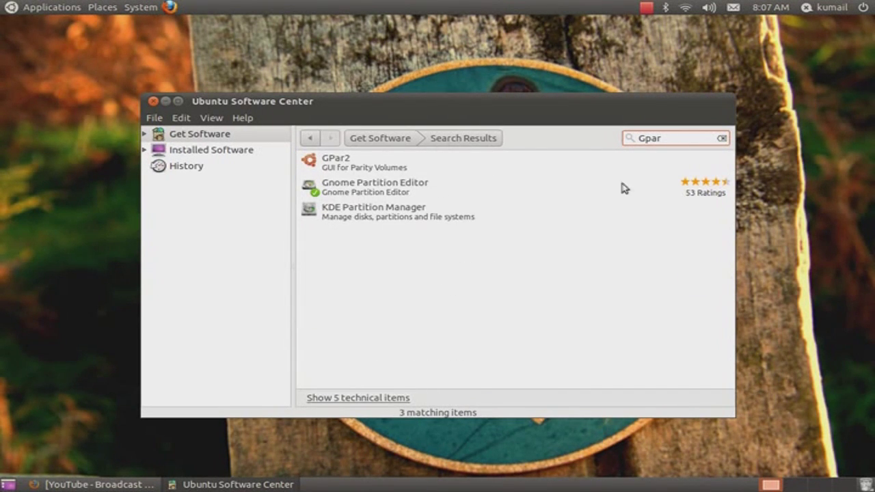
left_click(626, 187)
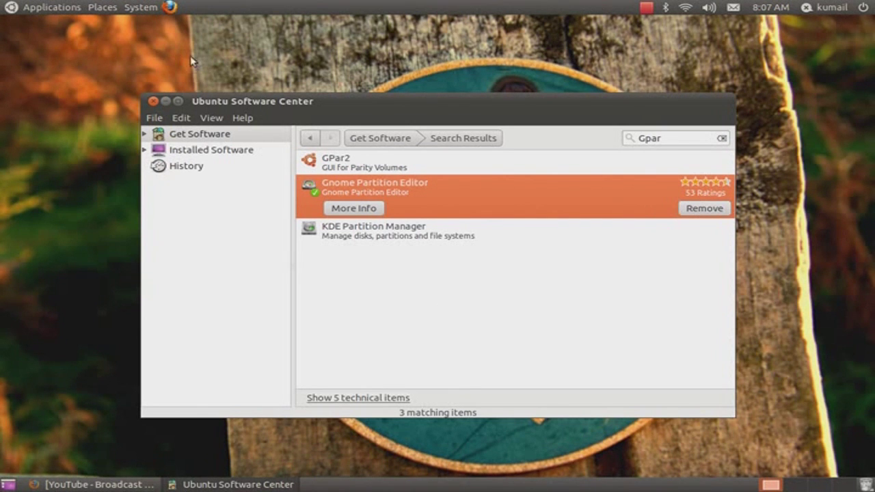
Step: Launch GParted Partition Editor from System > Administration, authenticating with the administrator password
left_click(155, 102)
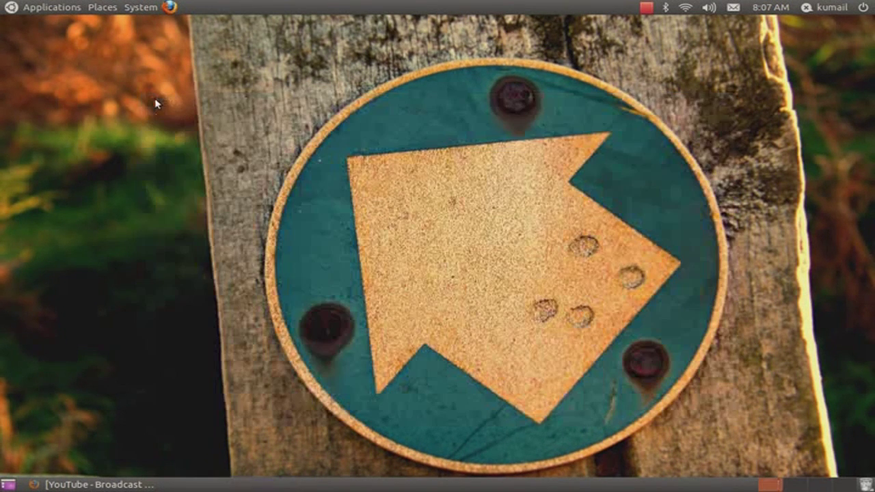
left_click(128, 7)
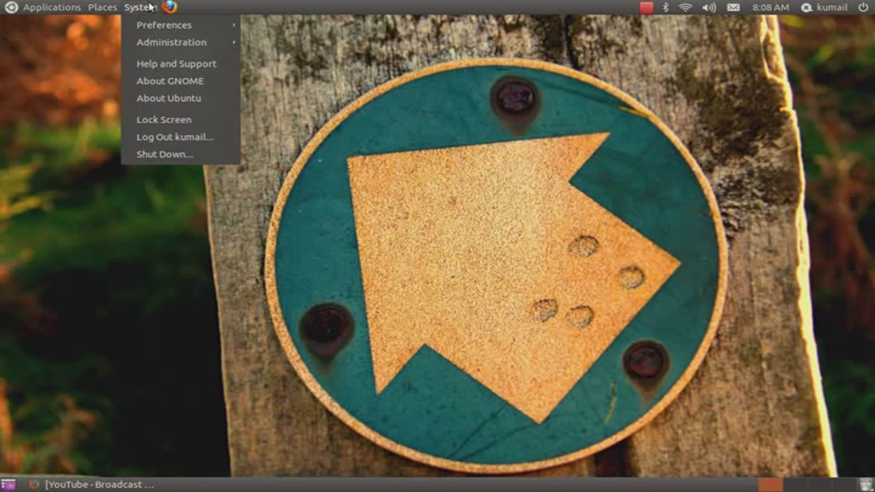
mouse_move(141, 43)
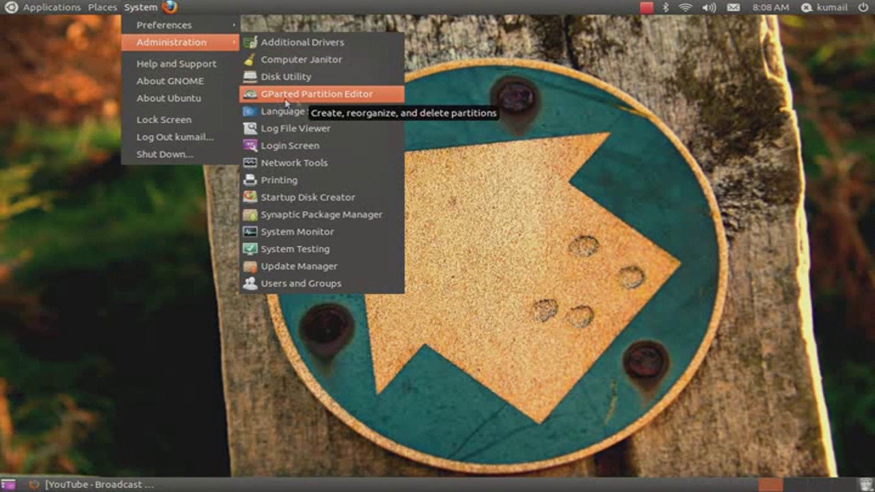
left_click(329, 97)
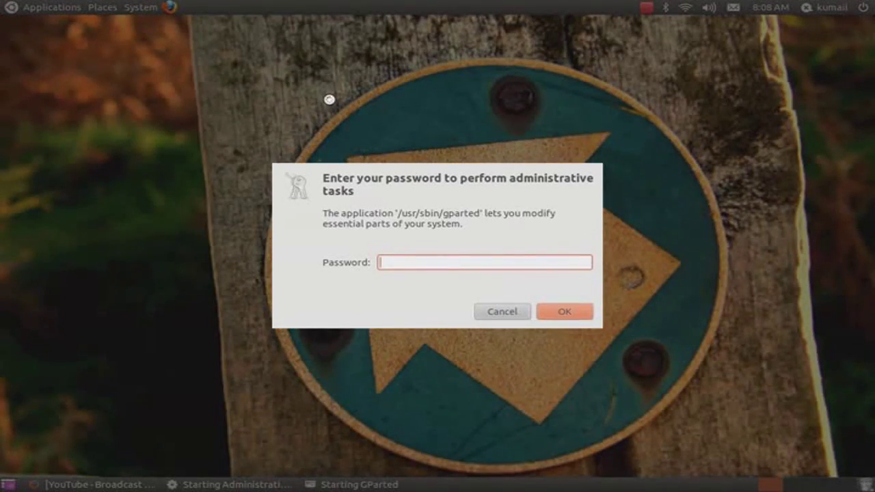
type("******")
key("Return")
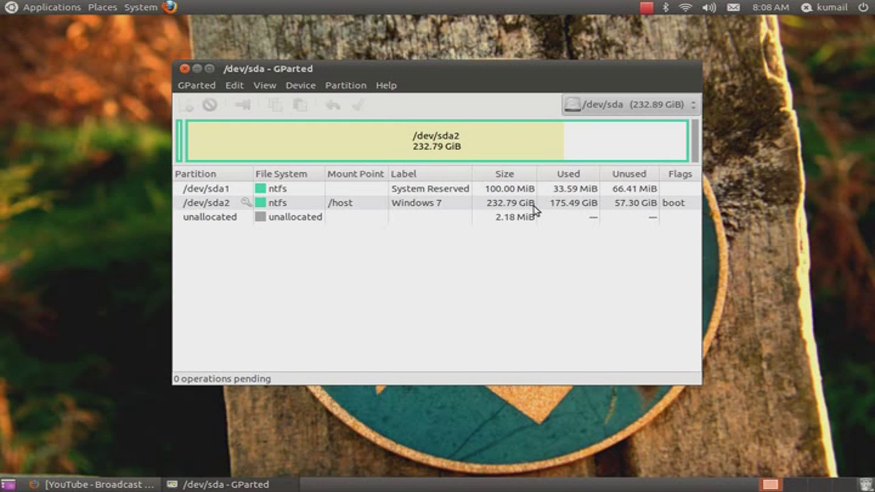
Step: Check the context menu of the mounted Windows 7 partition /dev/sda2, where Resize/Move is unavailable
right_click(534, 209)
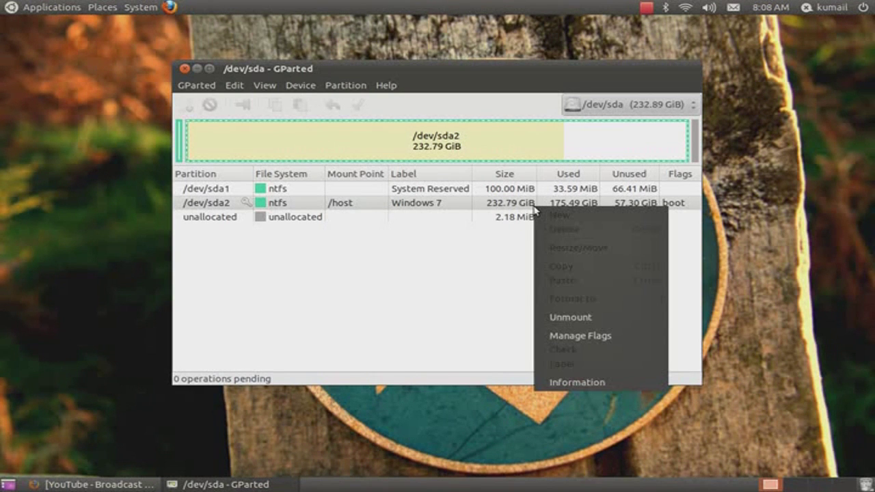
left_click(414, 239)
right_click(404, 203)
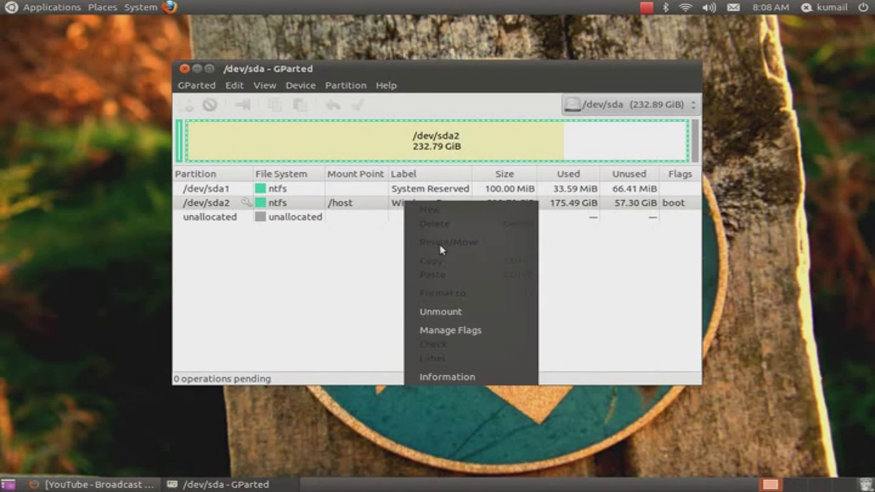
left_click(318, 305)
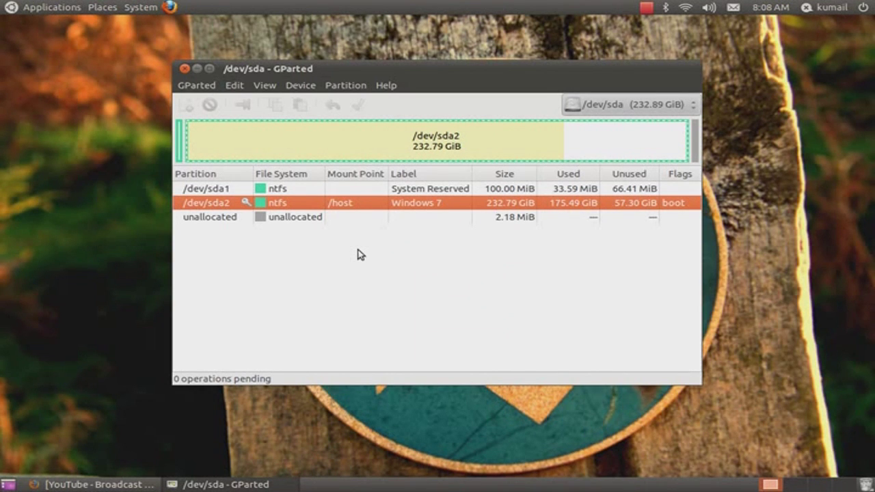
right_click(383, 207)
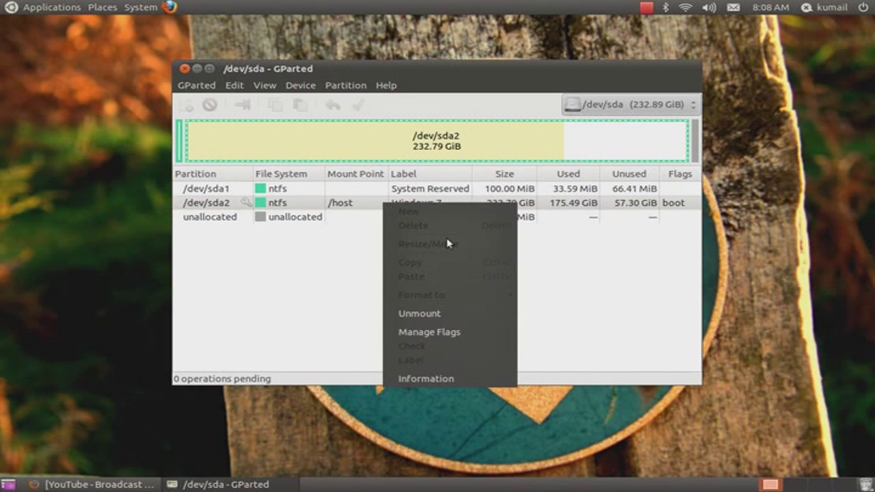
left_click(647, 307)
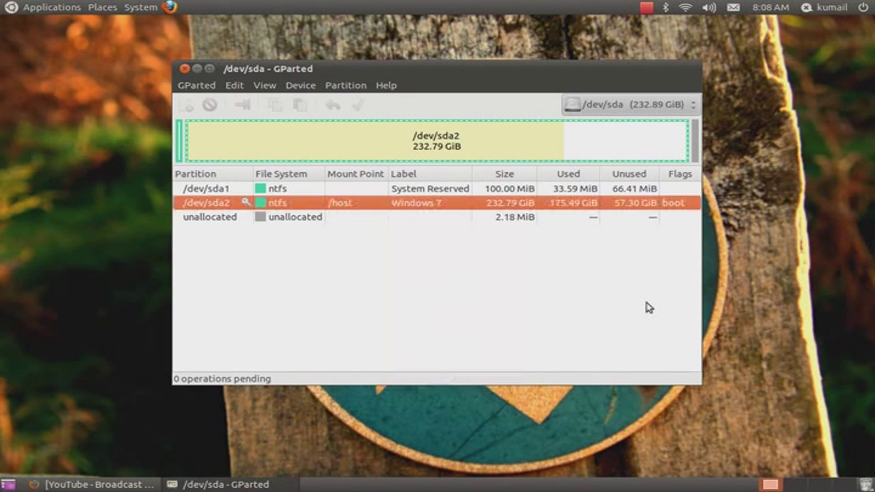
Step: Compare /dev/sda2's actions with those of /dev/sda1, ending on /dev/sda1's context menu
left_click(484, 192)
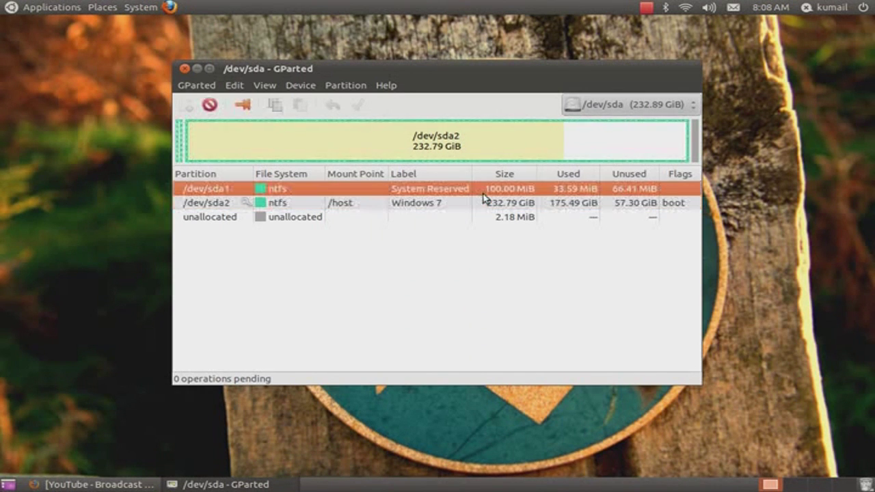
left_click(430, 208)
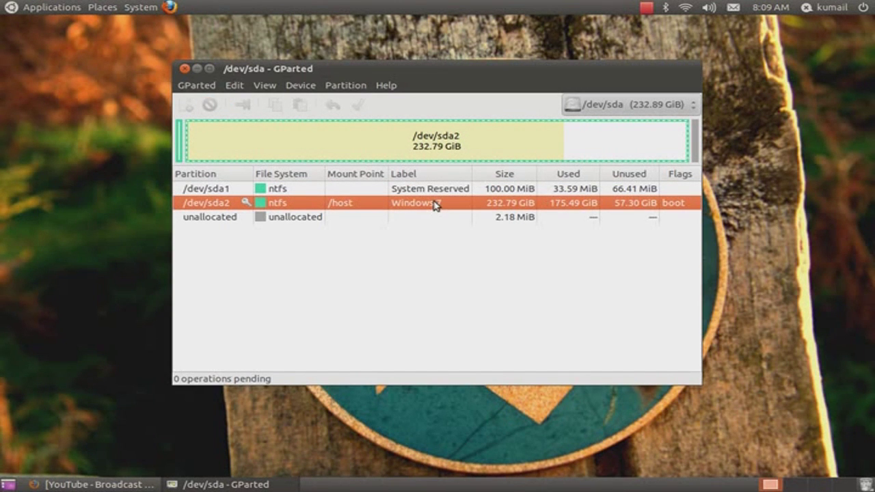
right_click(431, 208)
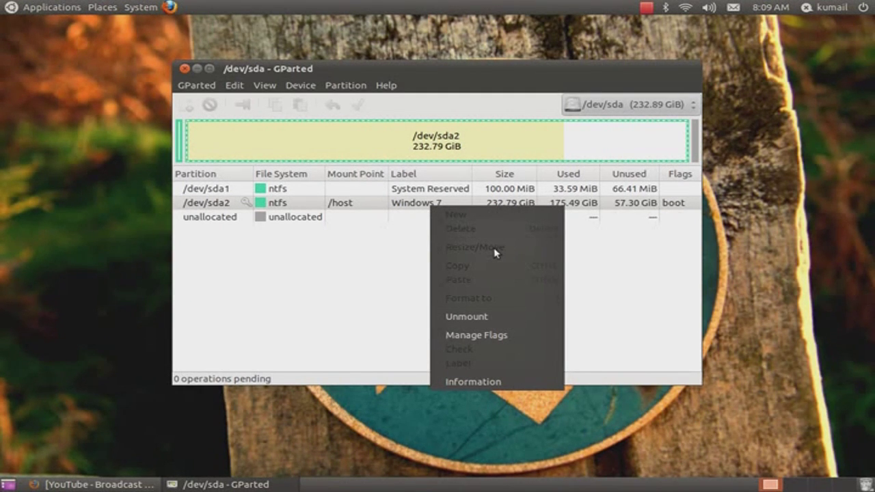
left_click(499, 195)
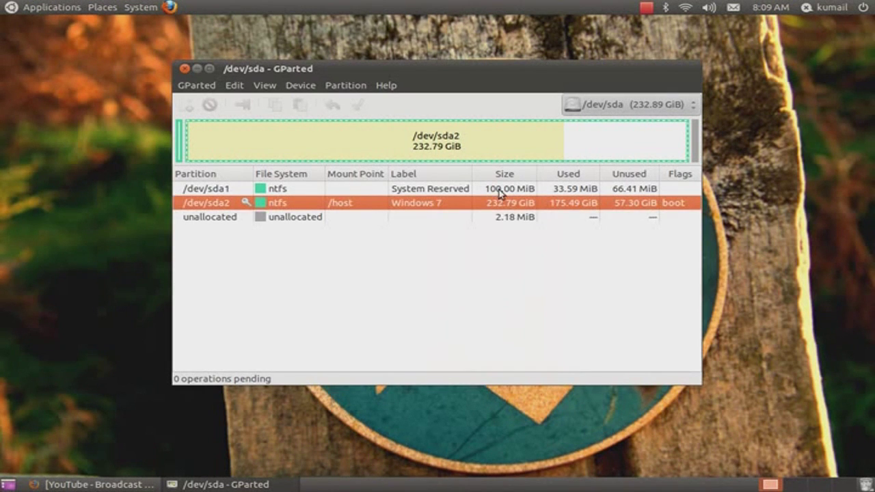
right_click(500, 195)
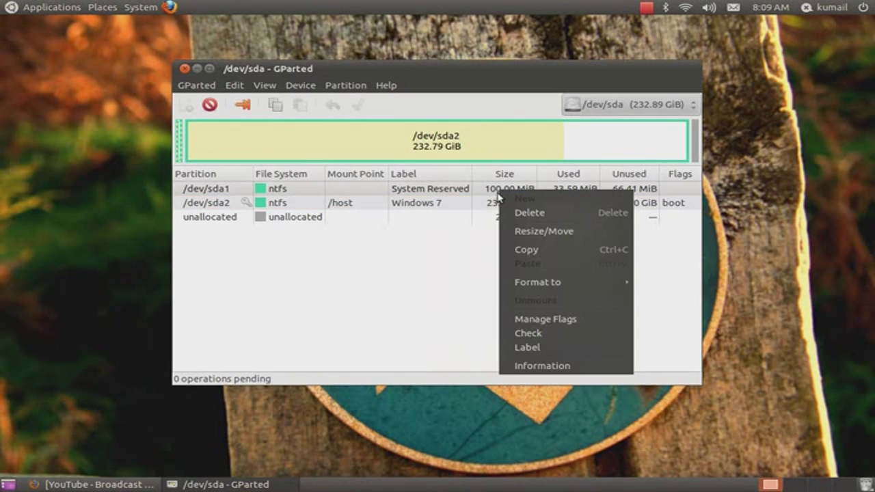
left_click(524, 232)
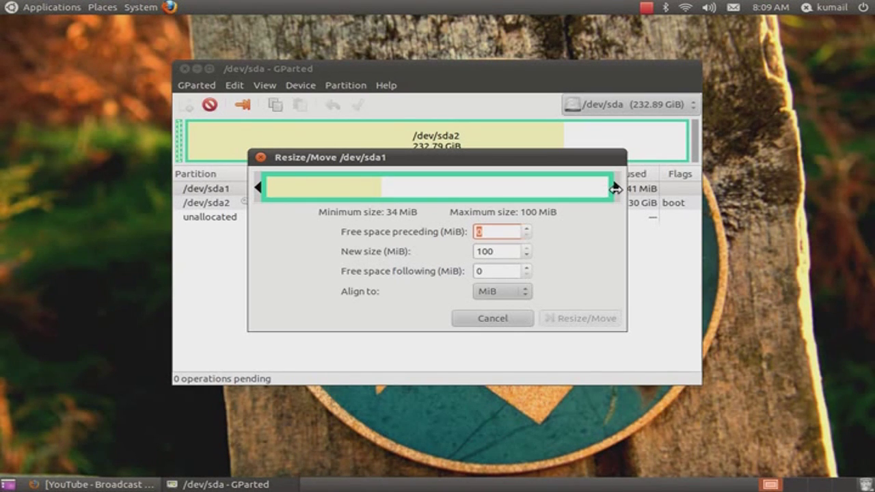
left_click_drag(616, 188, 438, 211)
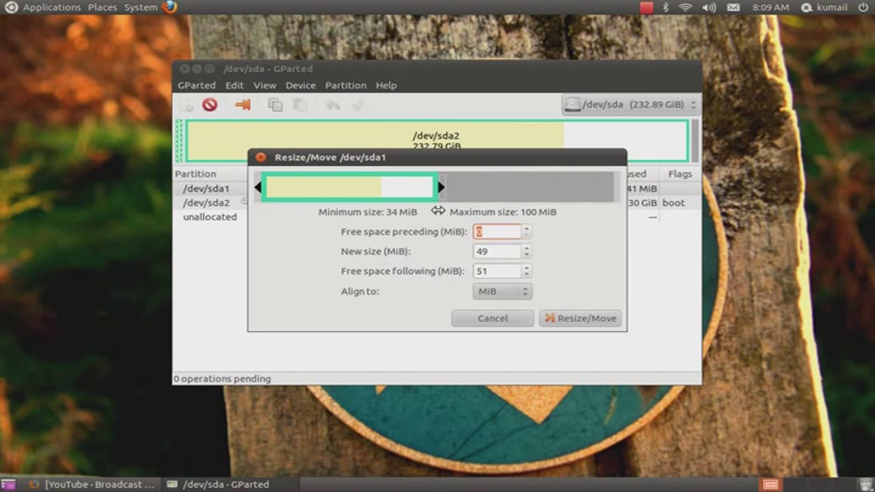
left_click_drag(438, 188, 469, 185)
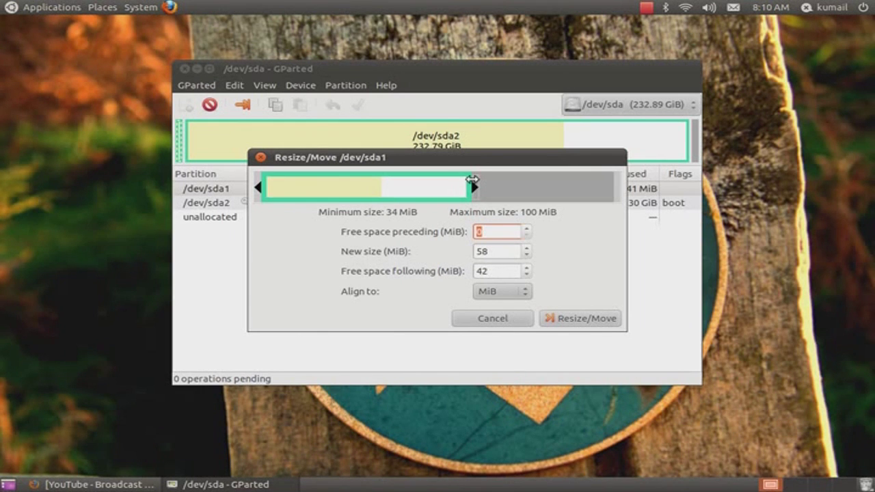
mouse_move(472, 182)
left_mouse_down()
mouse_move(524, 185)
mouse_move(472, 185)
mouse_move(522, 188)
mouse_move(486, 186)
mouse_move(484, 195)
left_mouse_up()
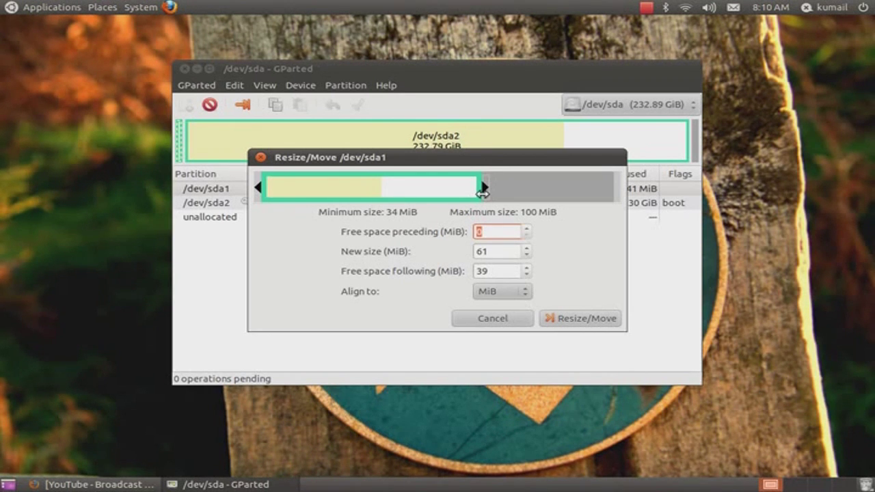
left_click_drag(483, 194, 617, 187)
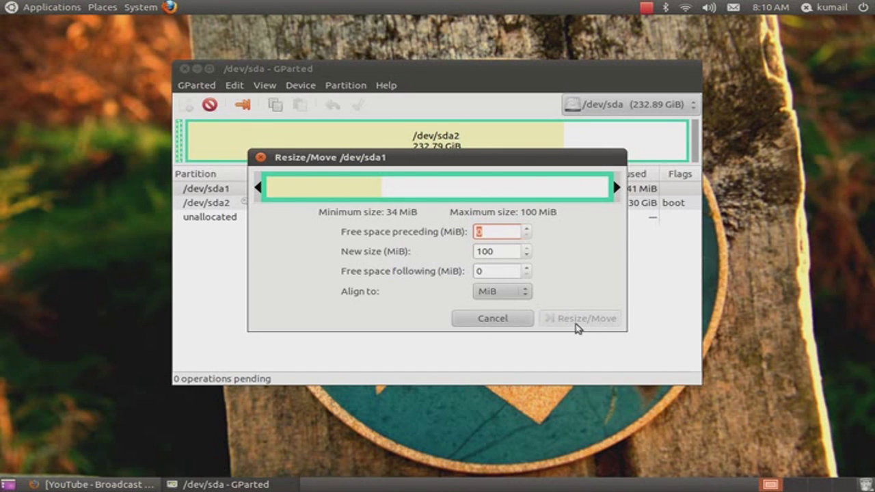
left_click(513, 320)
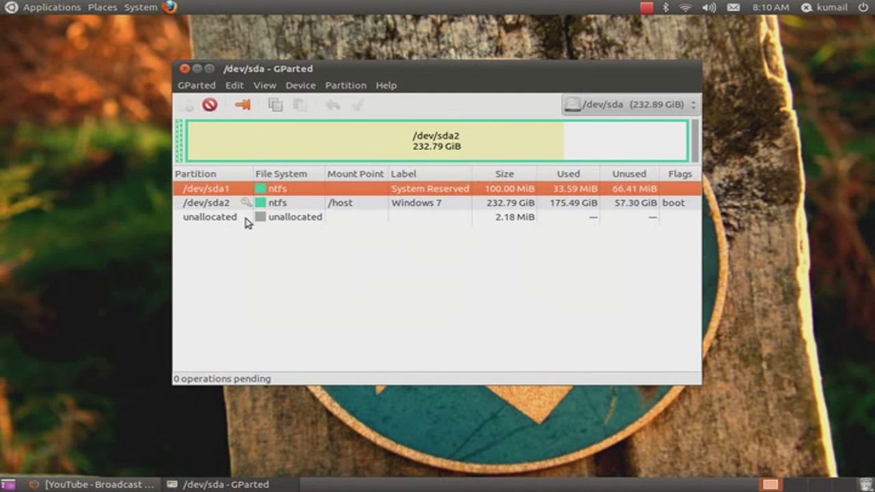
Step: Select the unallocated row, close the GParted window, then use the top-right panel menu
left_click(291, 219)
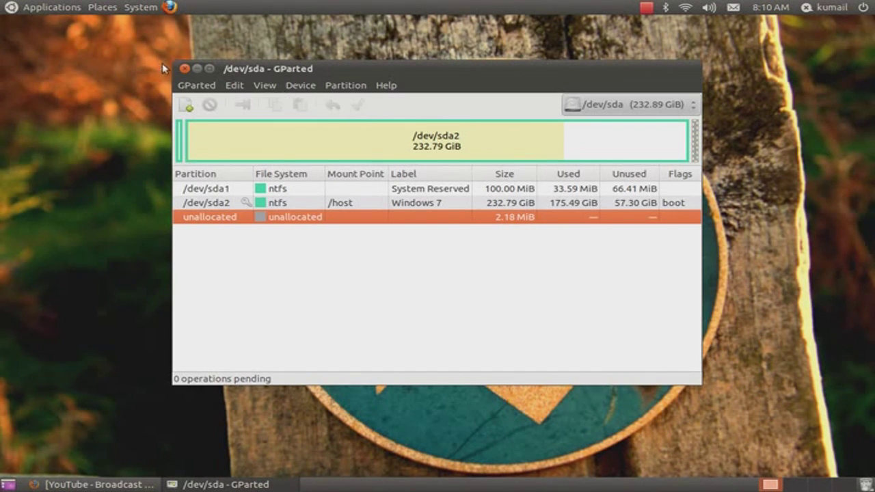
left_click(183, 69)
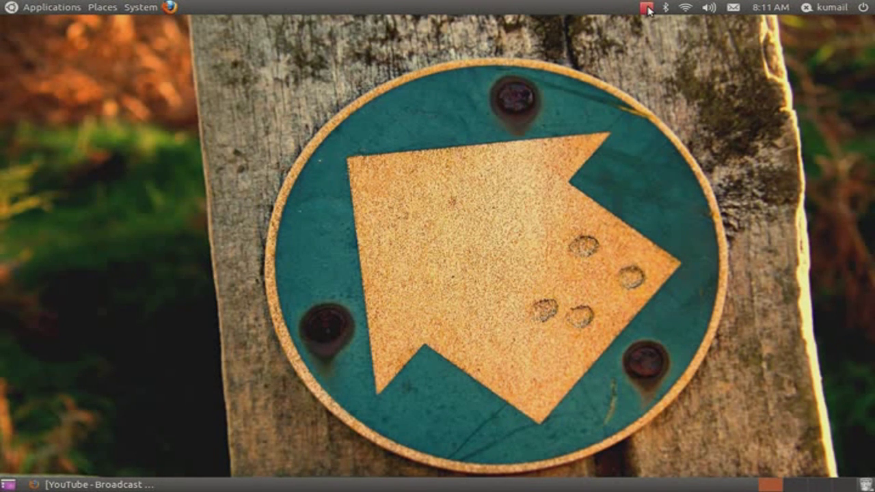
left_click(646, 8)
left_click(648, 21)
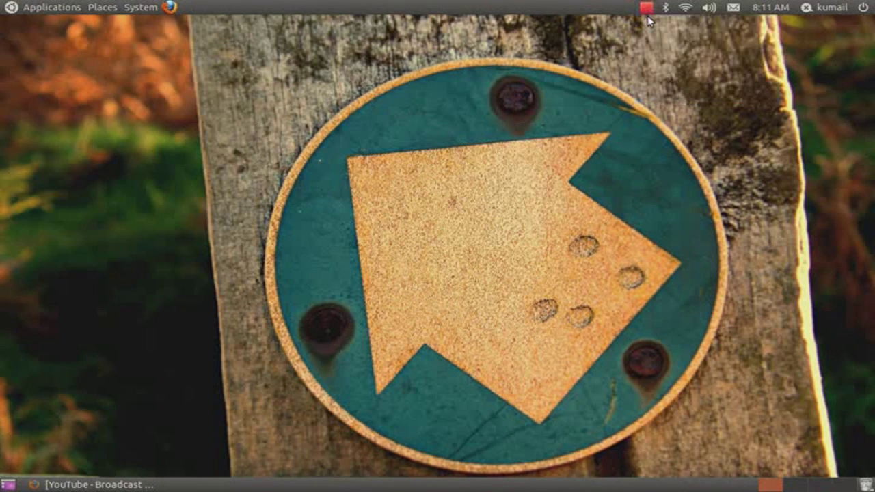